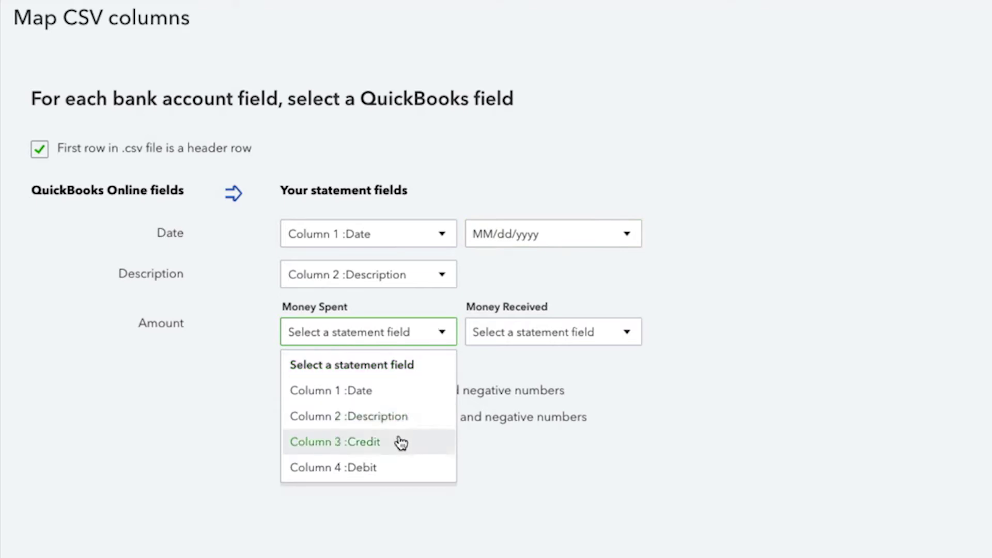
Map Money Spent to Column 4 :Debit and Money Received to Column 3 :Credit.
click(398, 469)
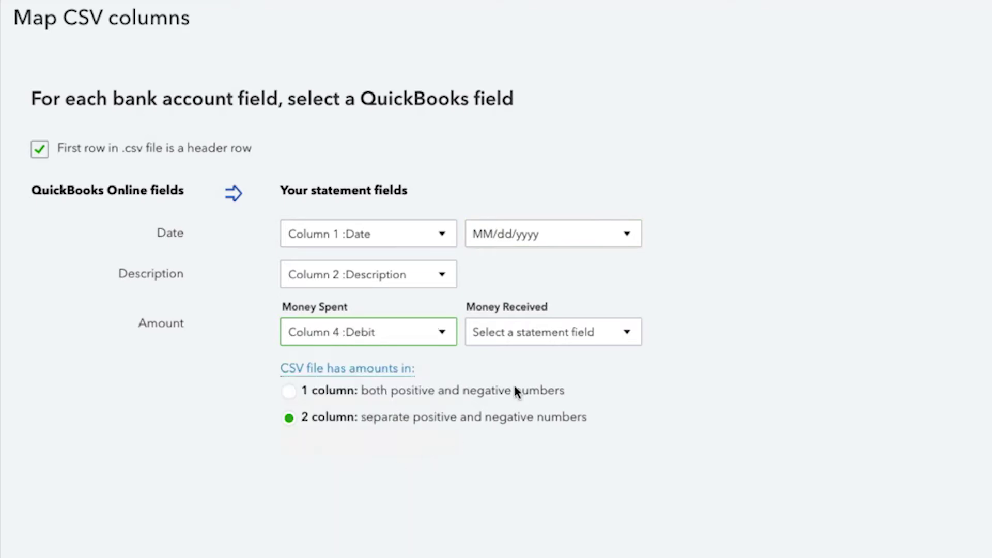
click(628, 333)
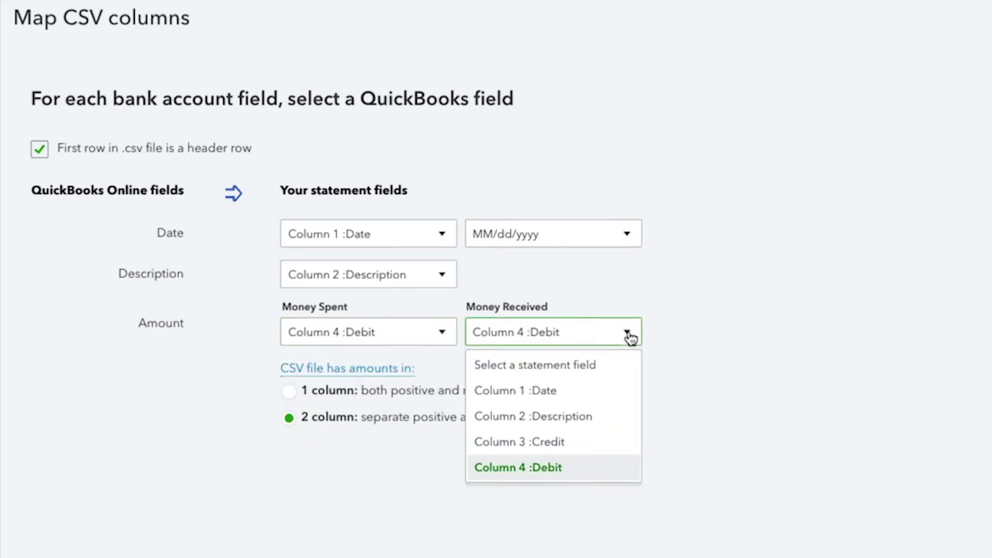
click(567, 443)
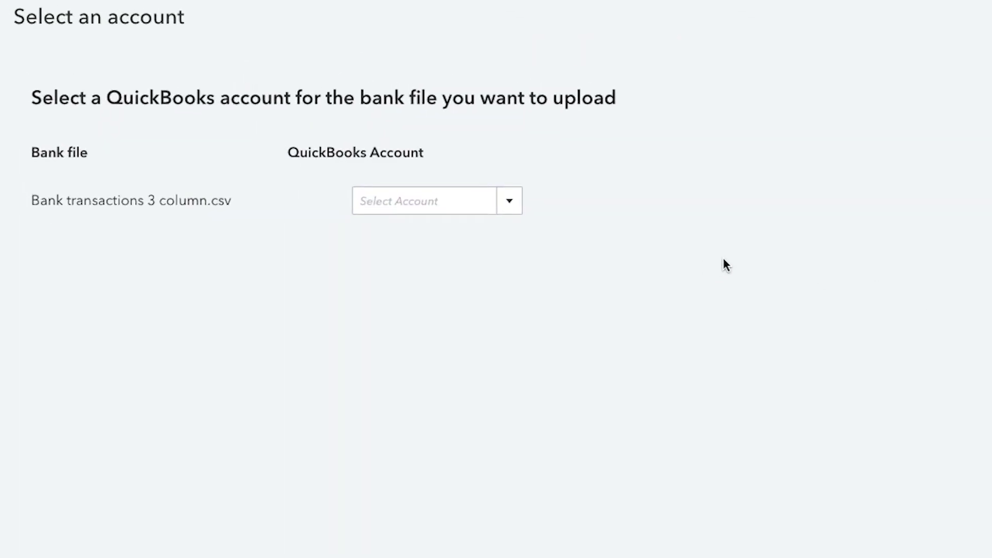
From Select Account, start a new account and set its type to Credit card.
click(508, 202)
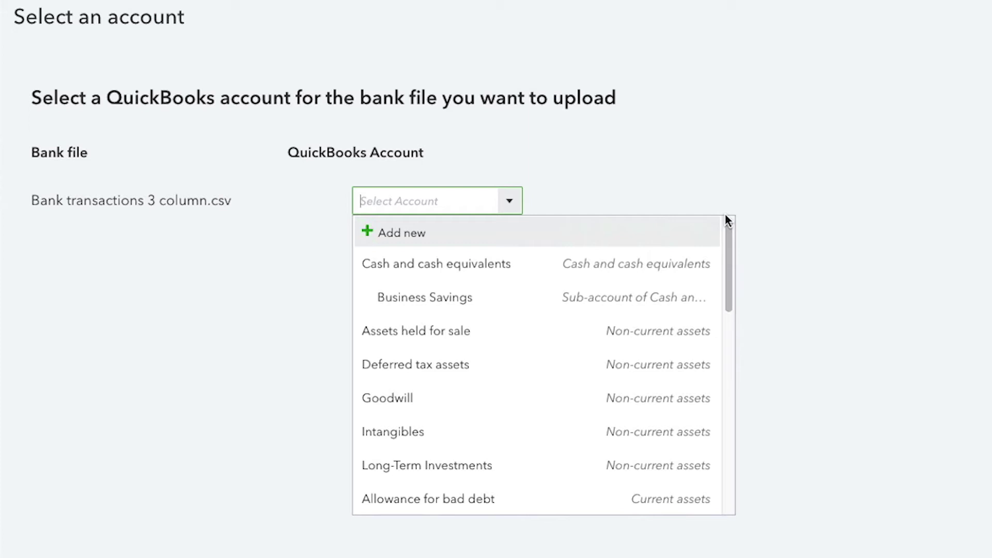
click(416, 234)
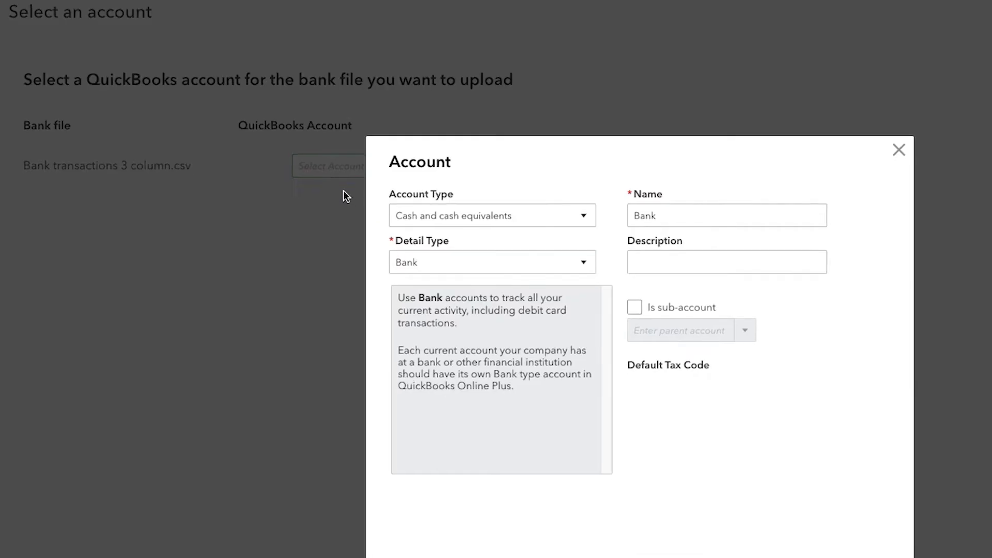
click(582, 216)
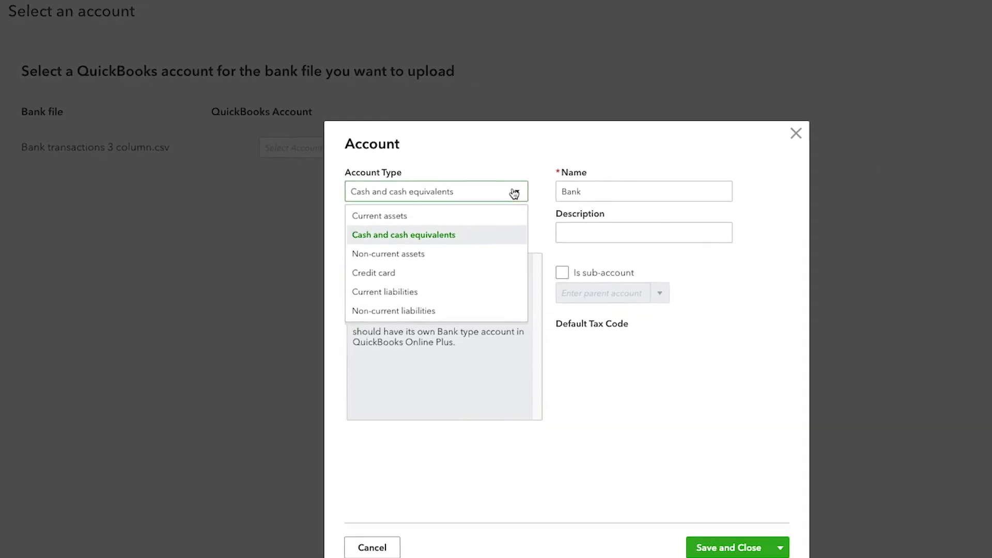
click(390, 273)
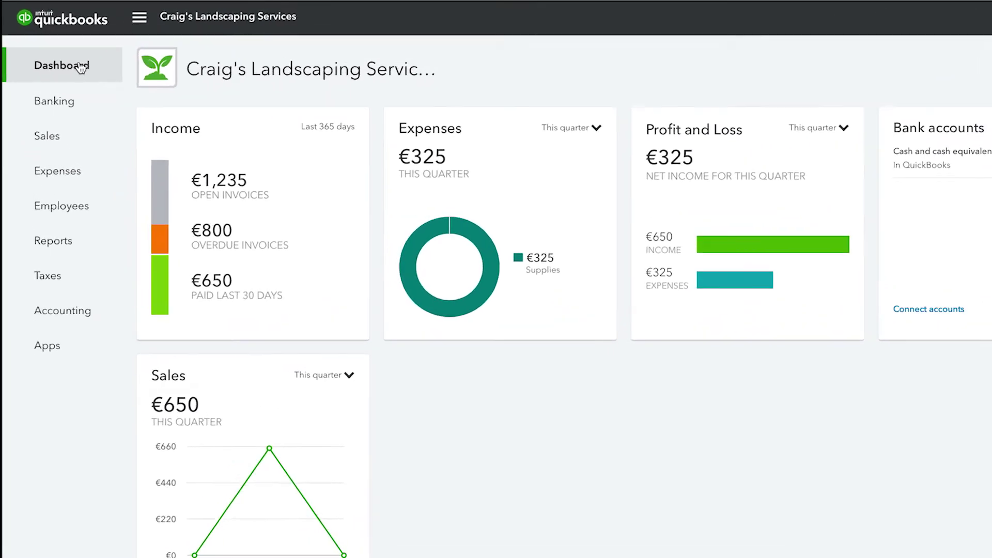
On the Banking page, choose Bank transactions 4column.csv to upload transactions.
mouse_move(45, 85)
click(132, 79)
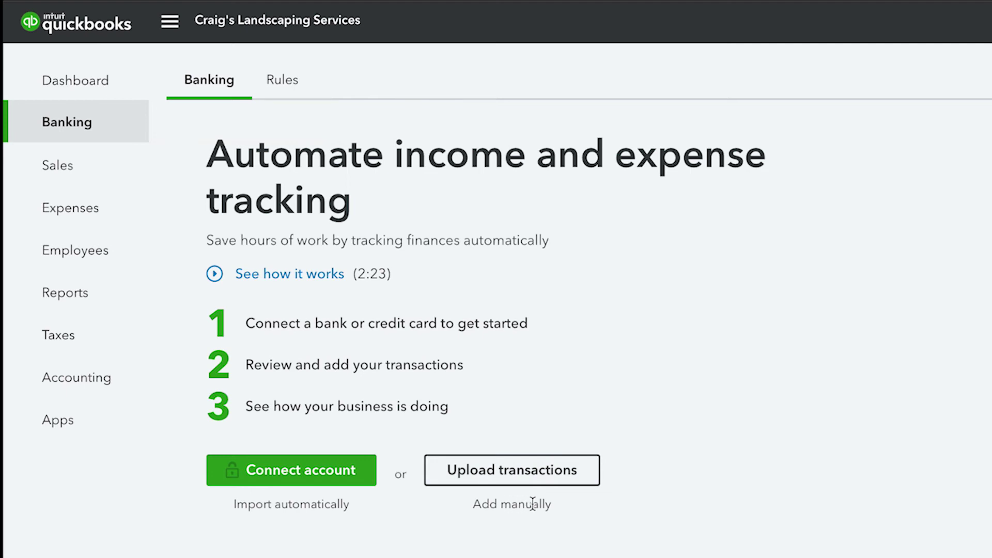
click(527, 470)
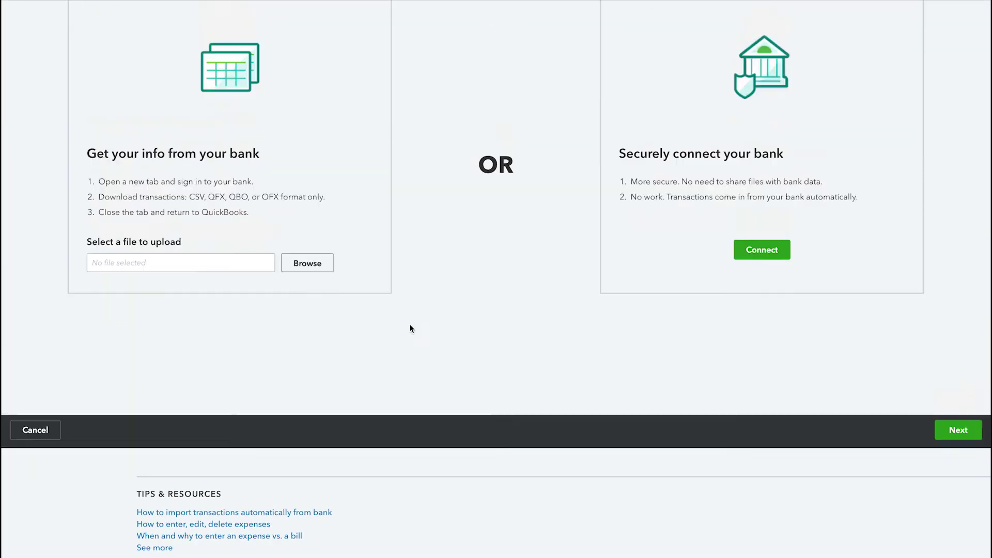
click(307, 263)
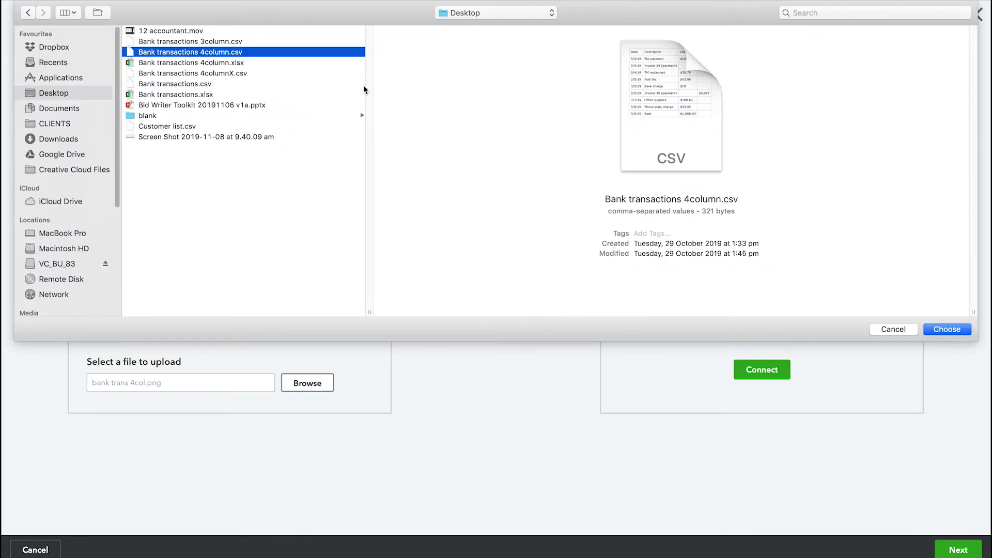
click(958, 332)
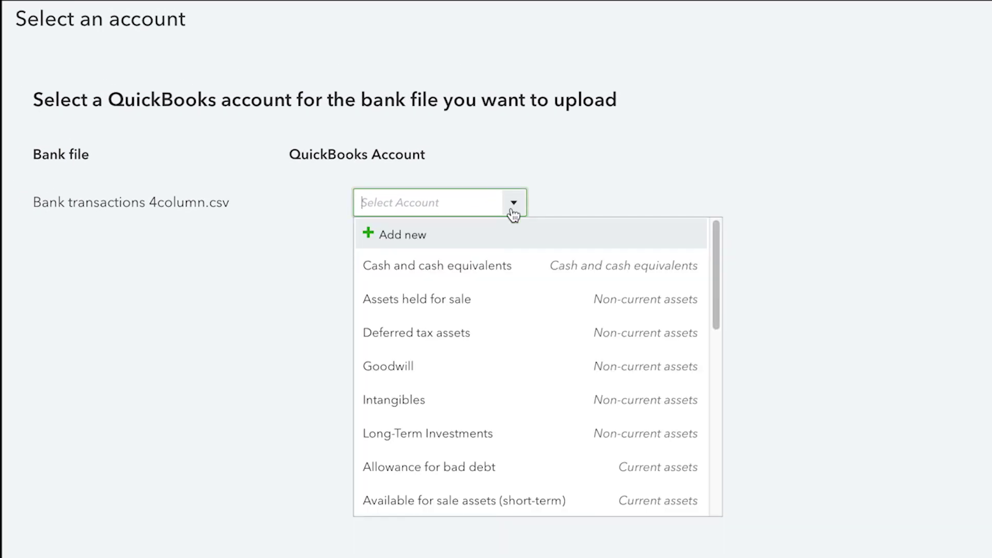
Assign the file to Cash and cash equivalents and map Money Received to Column 4 :Credit.
click(479, 265)
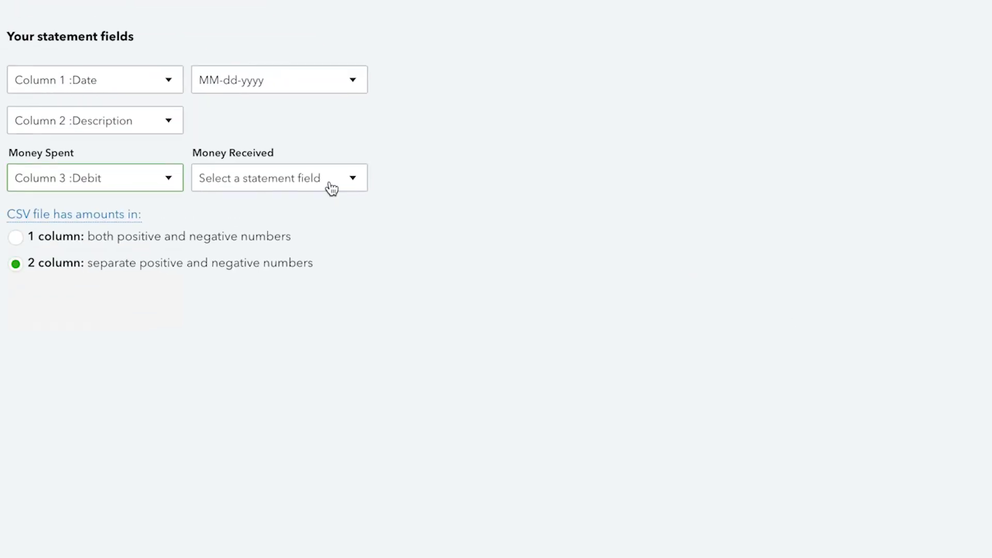
click(331, 184)
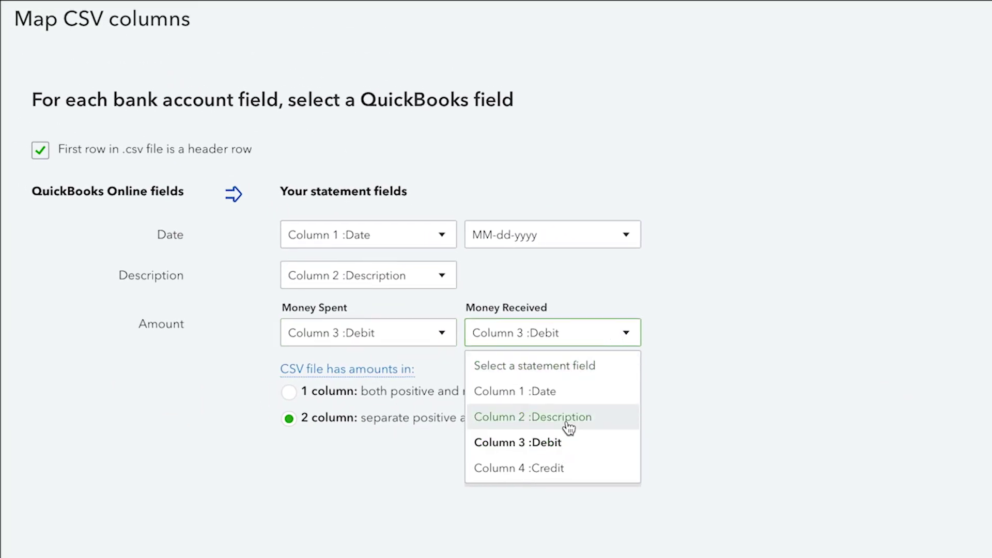
click(561, 468)
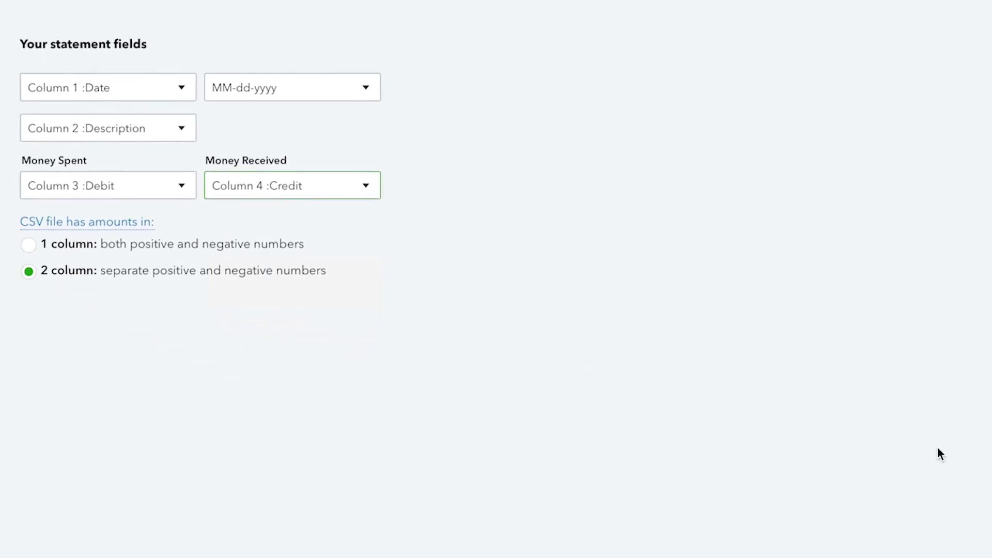
click(936, 548)
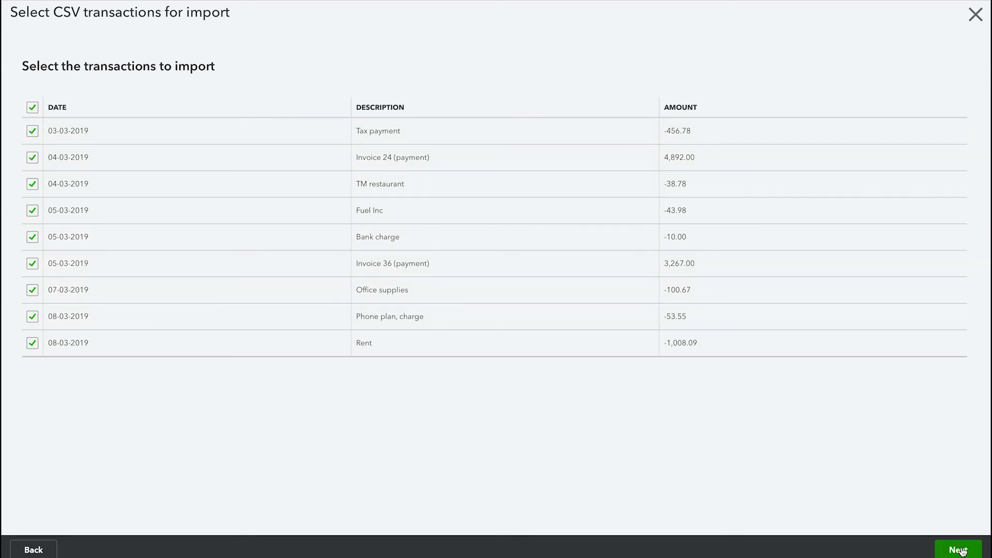
Confirm importing the 9 transactions and open the For Review list.
click(963, 551)
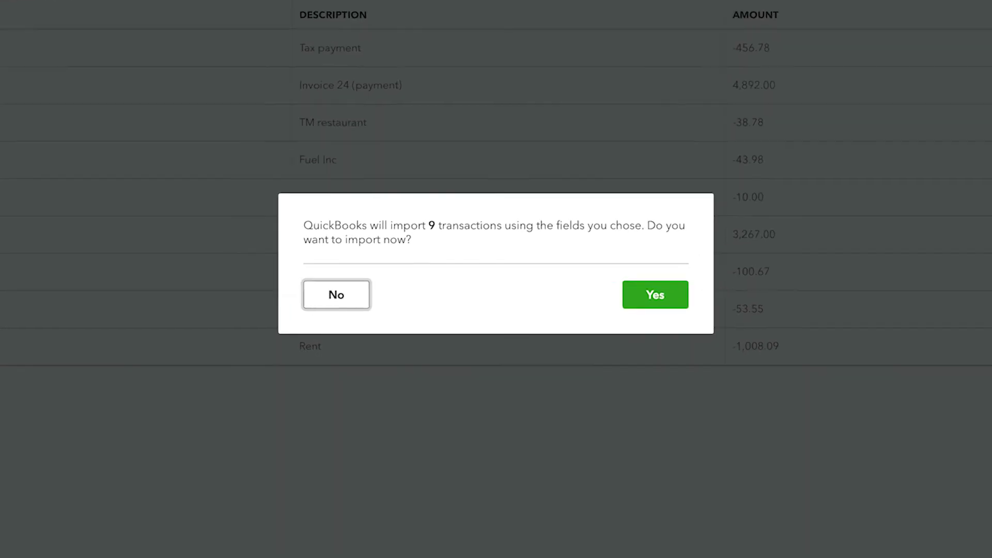
click(667, 298)
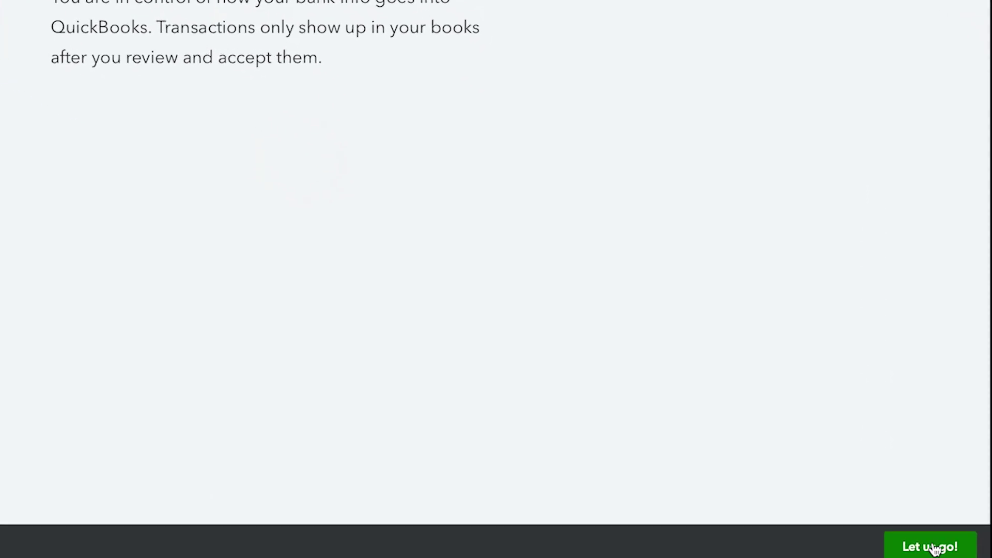
click(934, 548)
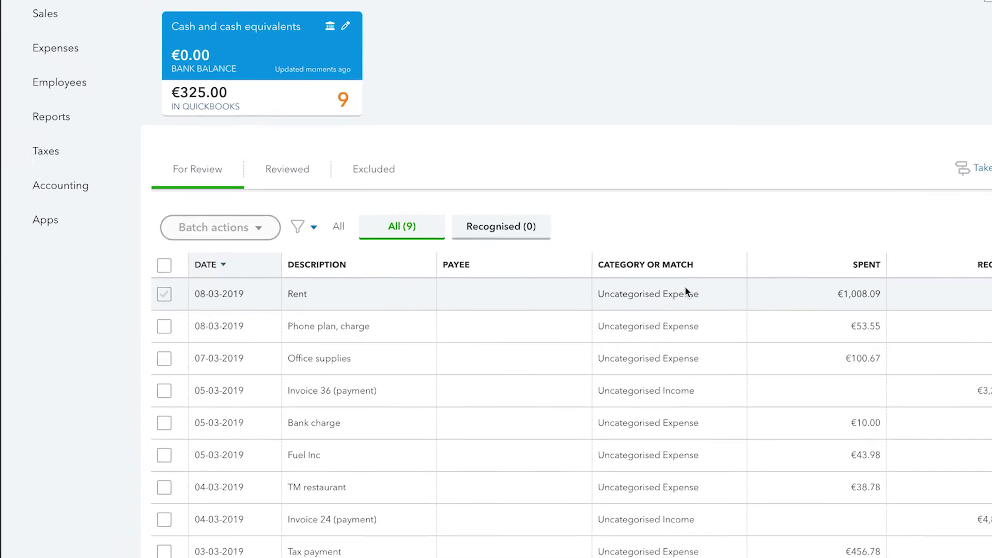
Add the Rent transaction with category Rent or lease payments and payee Dublin House.
click(561, 340)
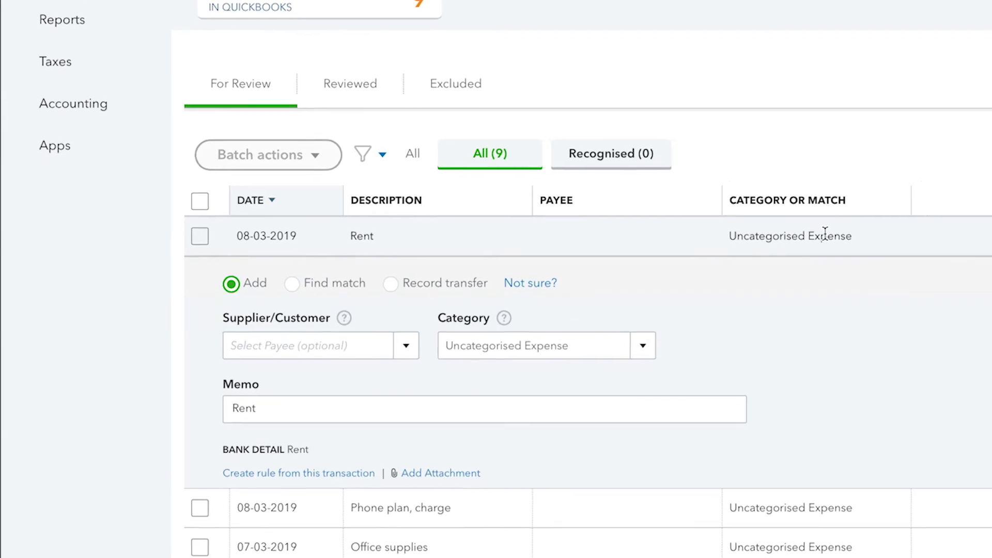
click(441, 418)
click(651, 344)
drag(864, 137, 868, 116)
click(666, 118)
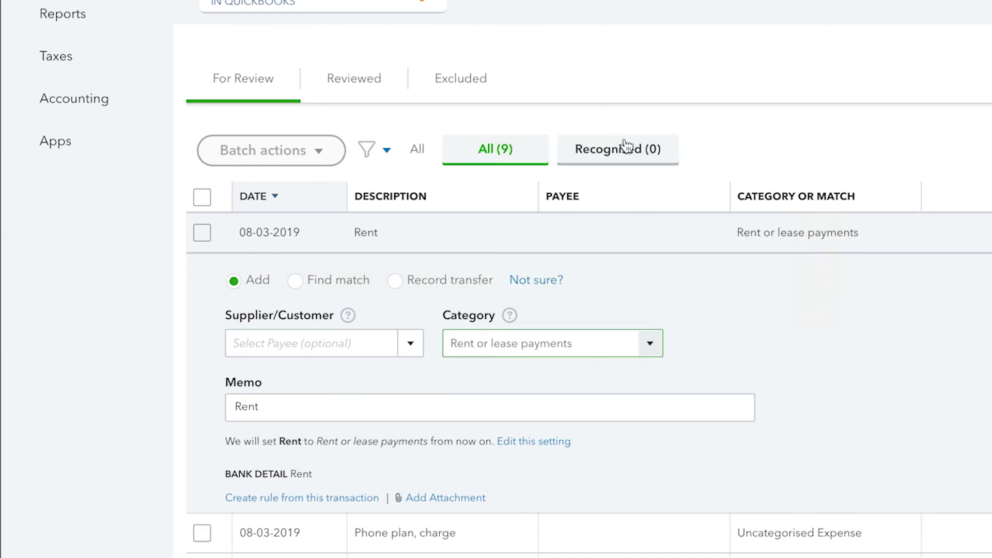
click(408, 352)
scroll(396, 177, down, 5)
click(396, 177)
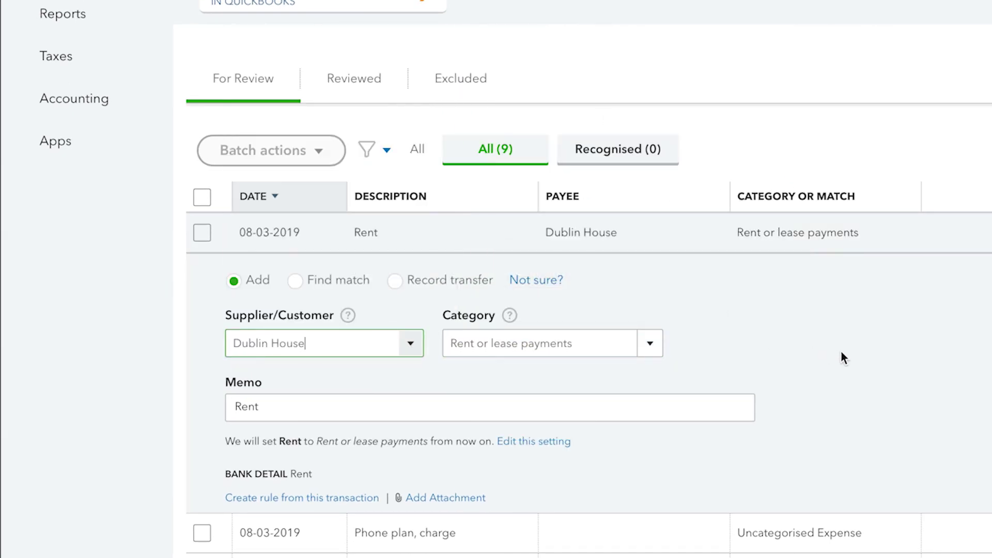
key(Return)
Categorise the Phone plan charge as Utilities and begin adding a new payee.
click(794, 232)
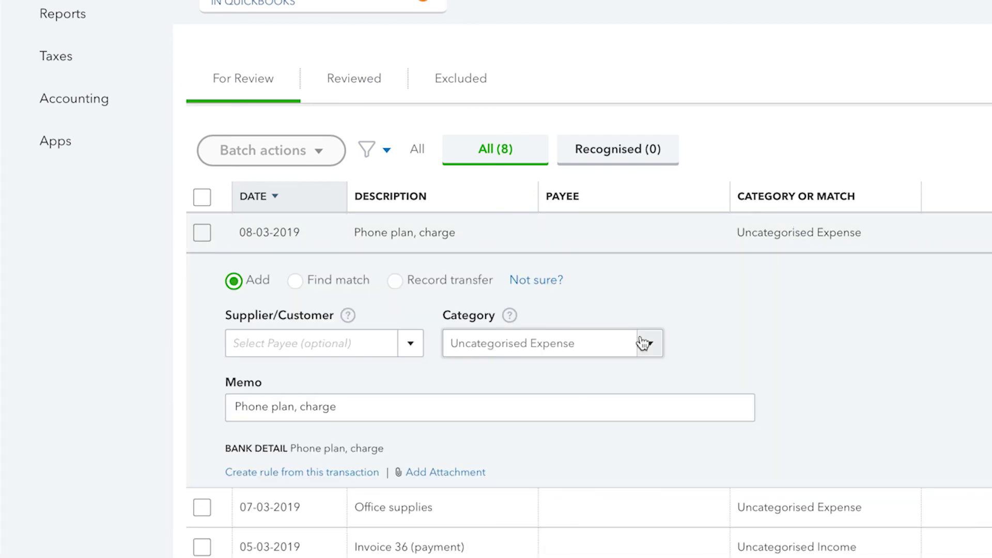
click(651, 343)
drag(864, 149, 864, 140)
click(620, 125)
click(410, 343)
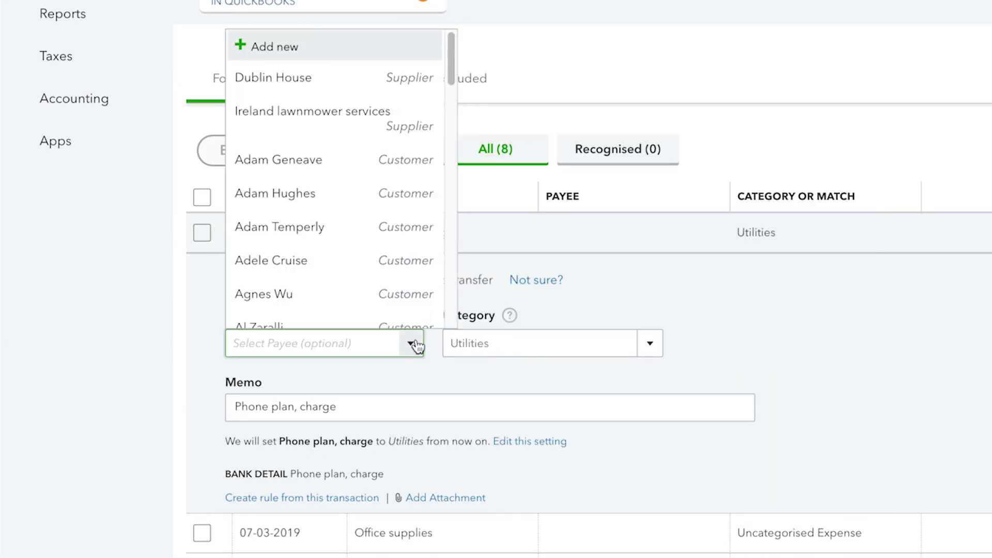
click(291, 44)
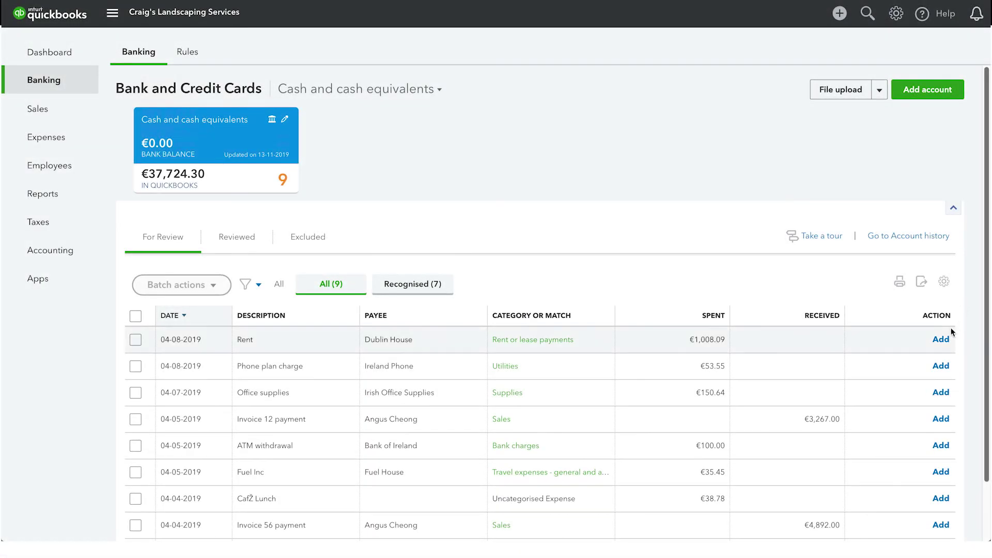
Add Rent, Phone plan charge, Office supplies and Invoice 12 payment from the Action column.
click(941, 340)
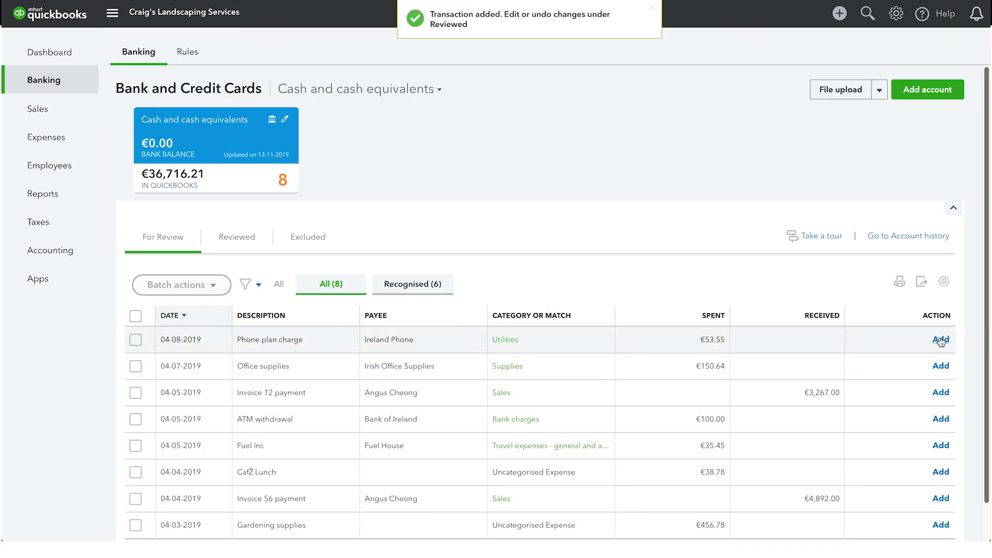
click(940, 340)
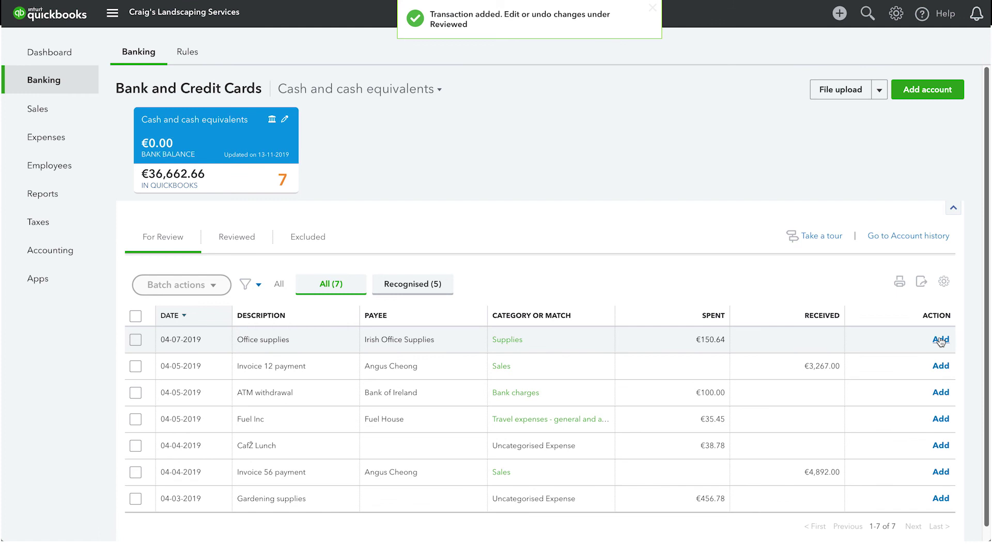
click(940, 339)
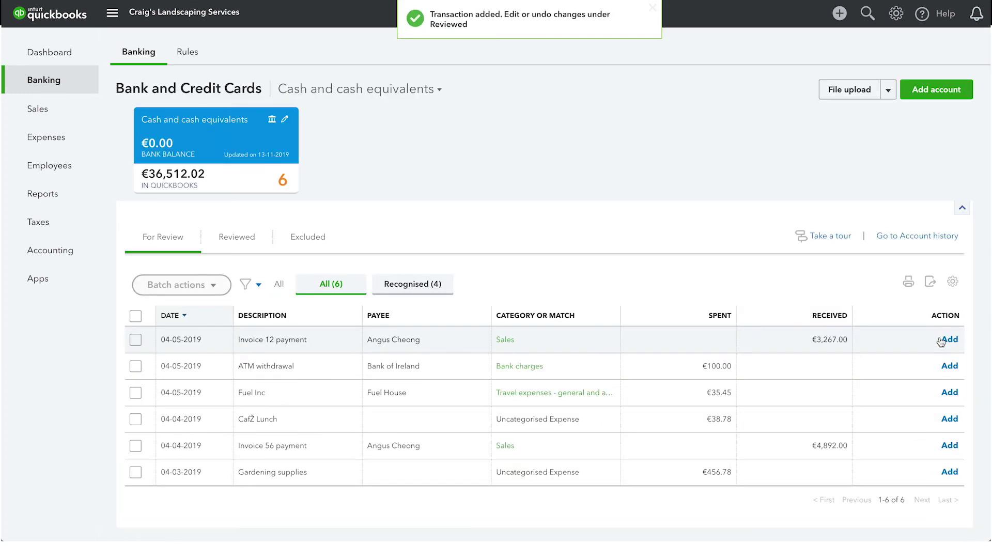
click(942, 340)
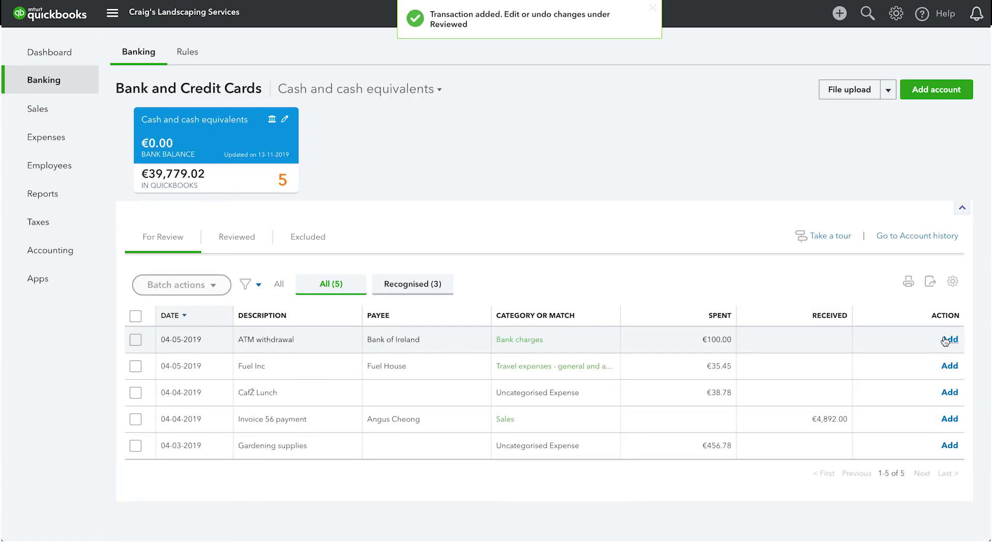